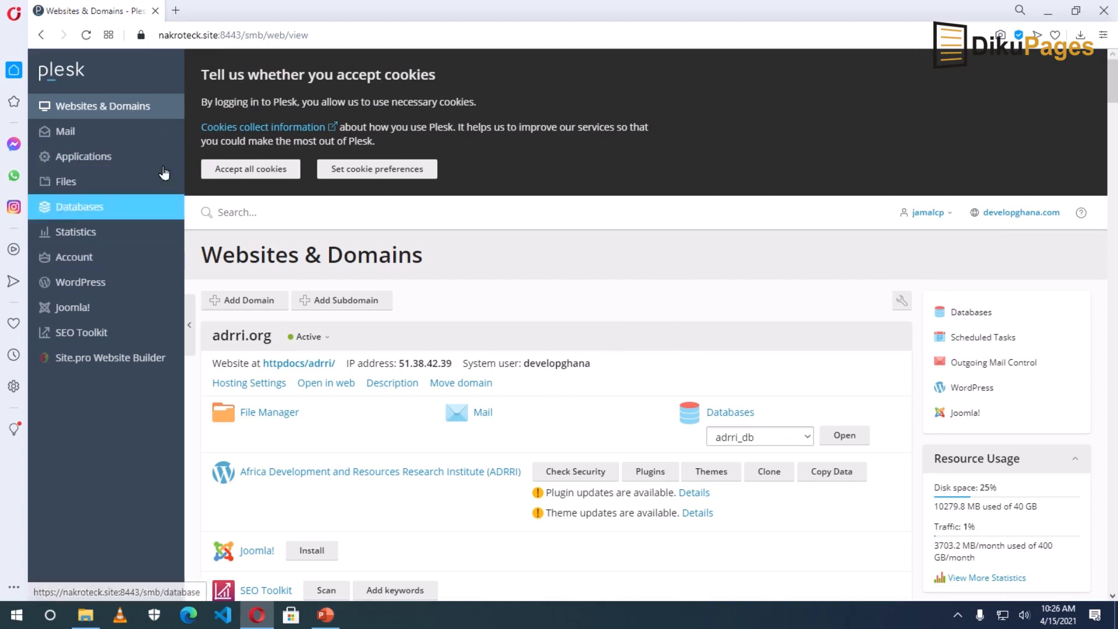
Open WordPress Toolkit to list the five existing WordPress installations.
click(68, 287)
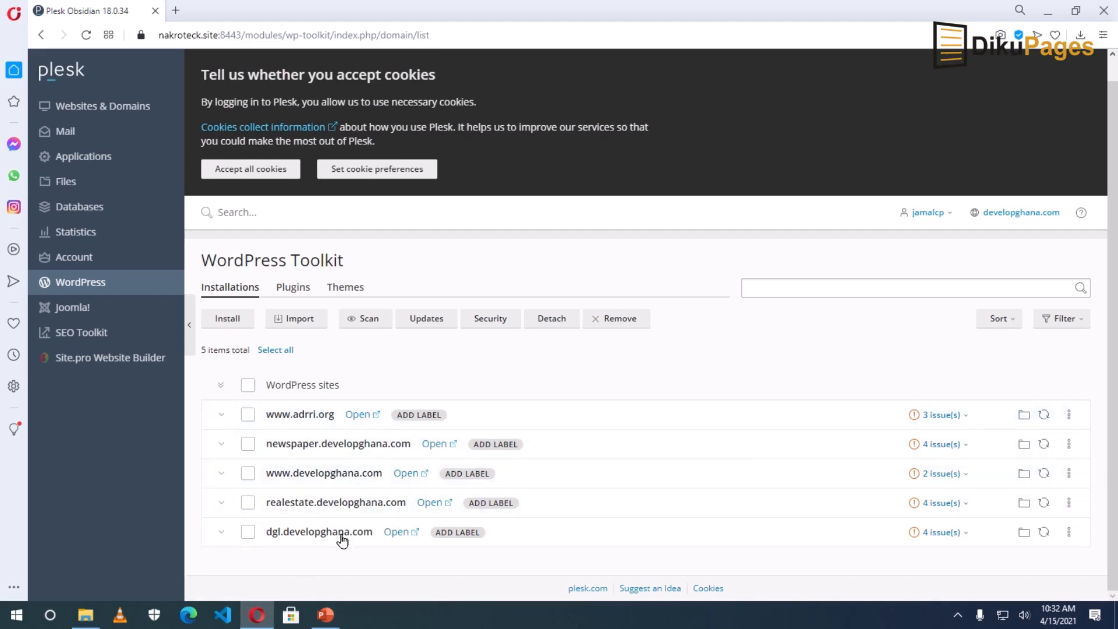
Start a new WordPress install on consulting.developghana.com, clearing the 'wordpress' subfolder to install at root.
click(221, 320)
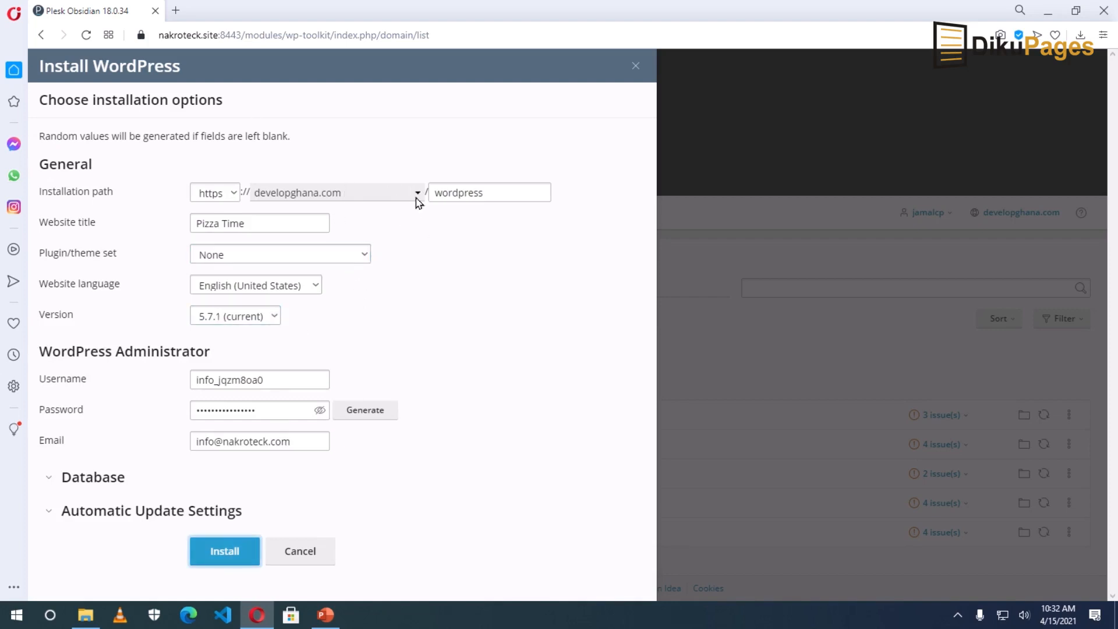
click(383, 198)
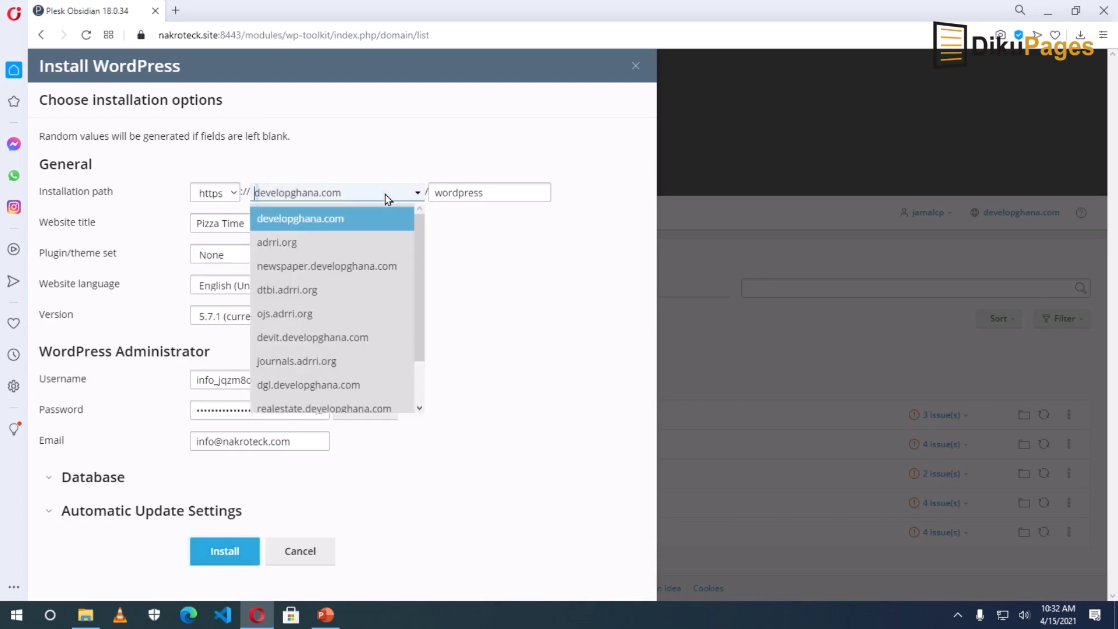
scroll(364, 274, down, 1)
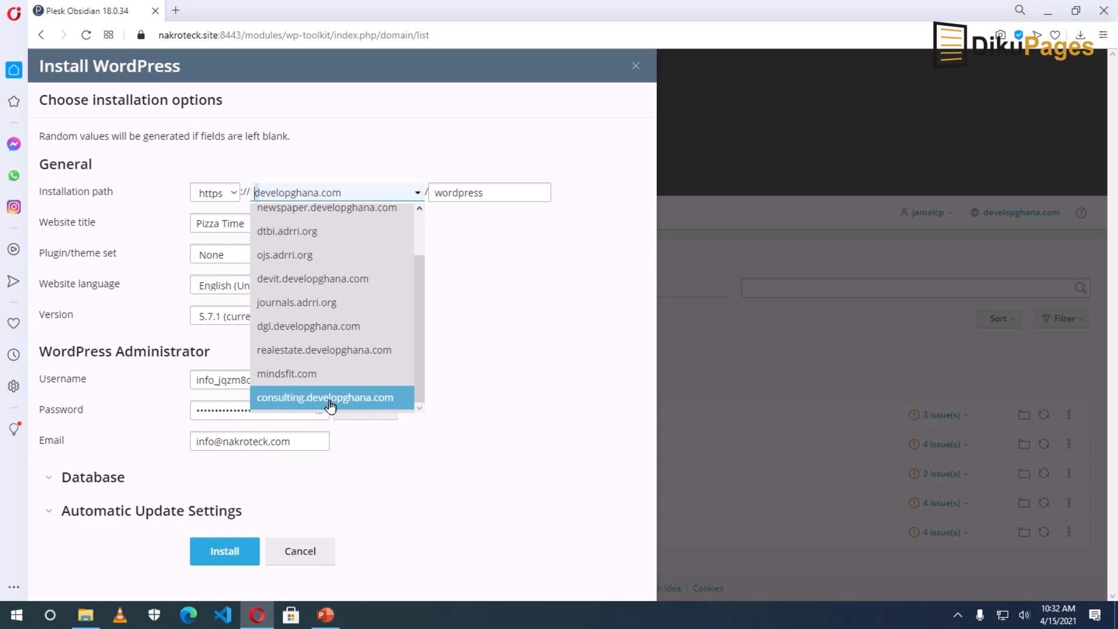
click(362, 400)
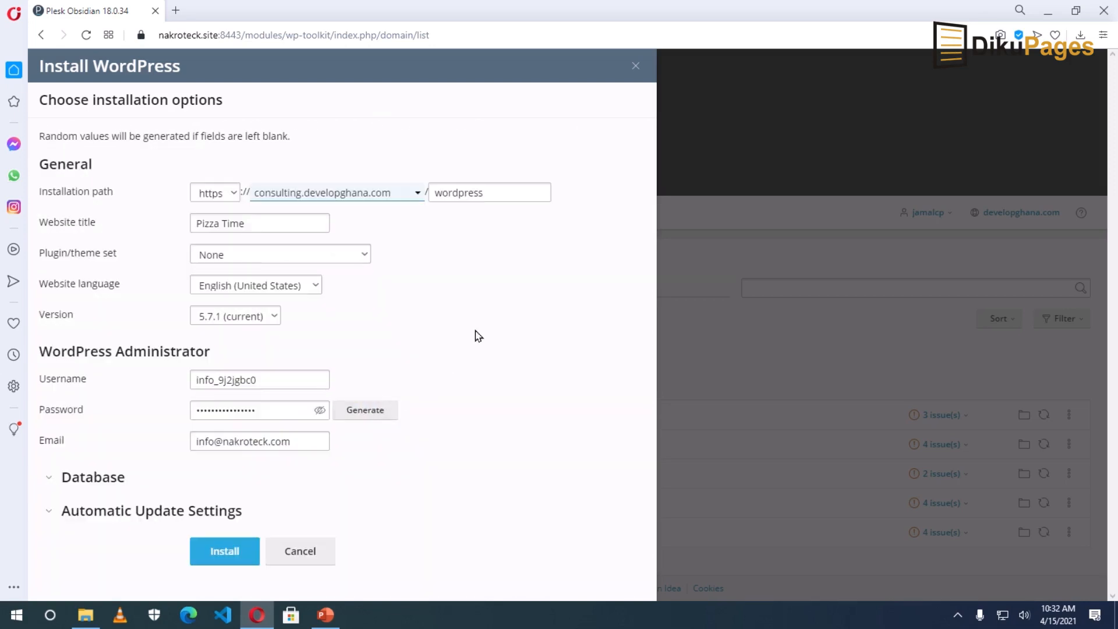
double_click(464, 193)
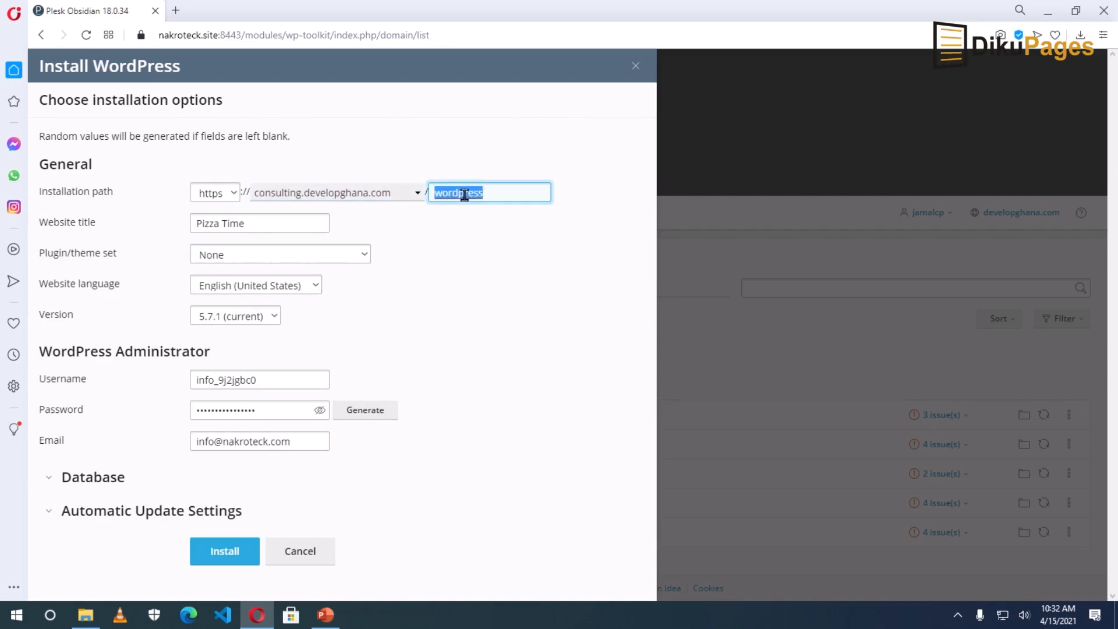
key(BackSpace)
Keep the website title Pizza Time and the plugin/theme set at None.
click(86, 225)
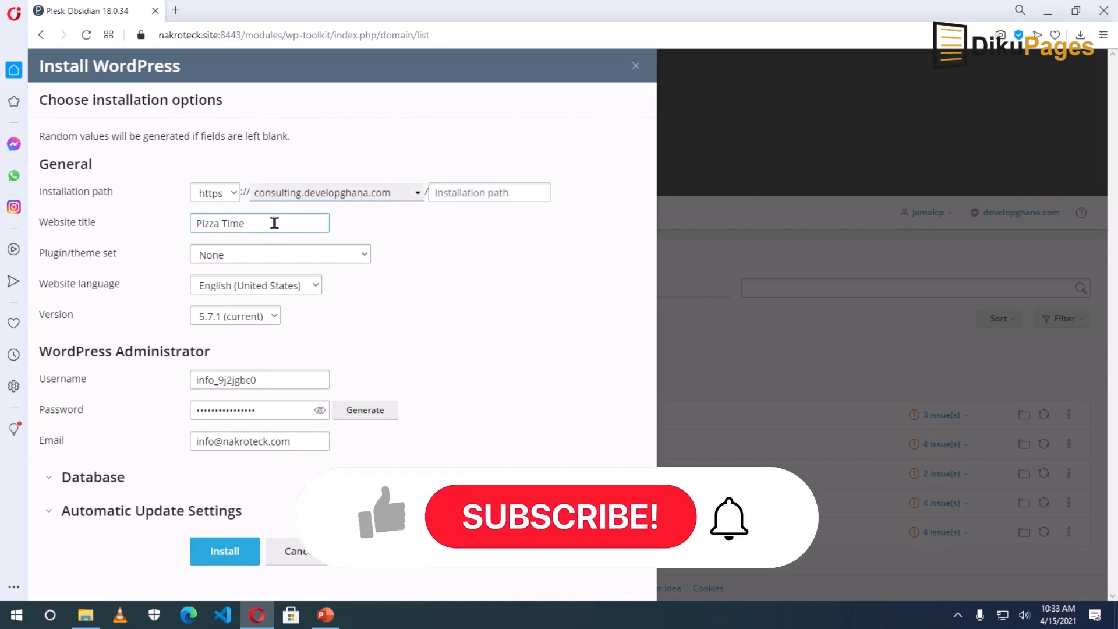
drag(274, 223, 128, 233)
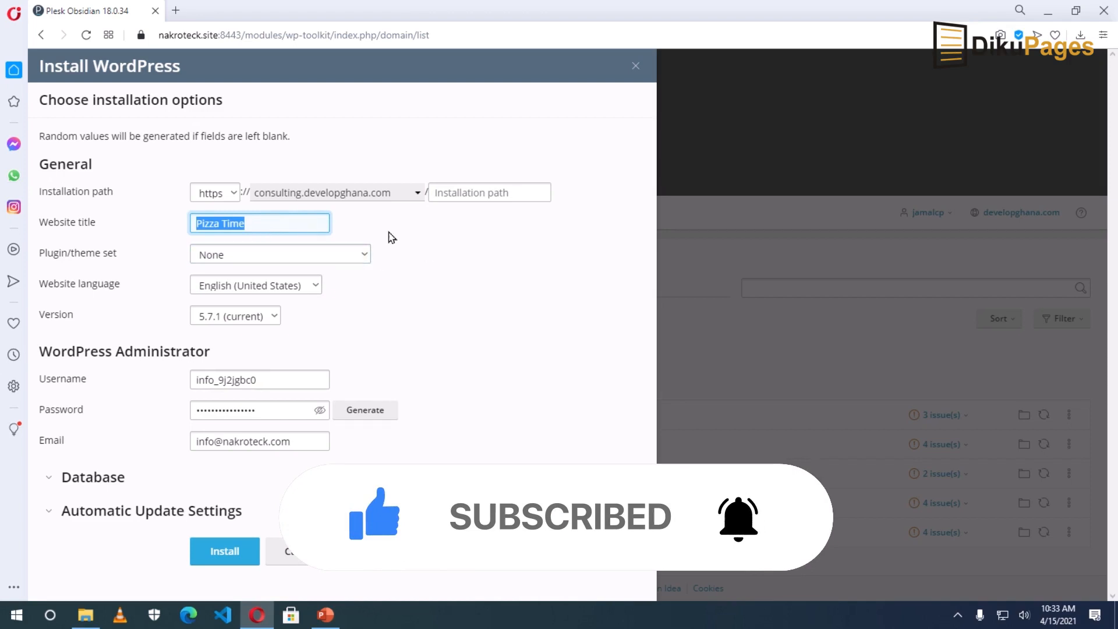
click(282, 222)
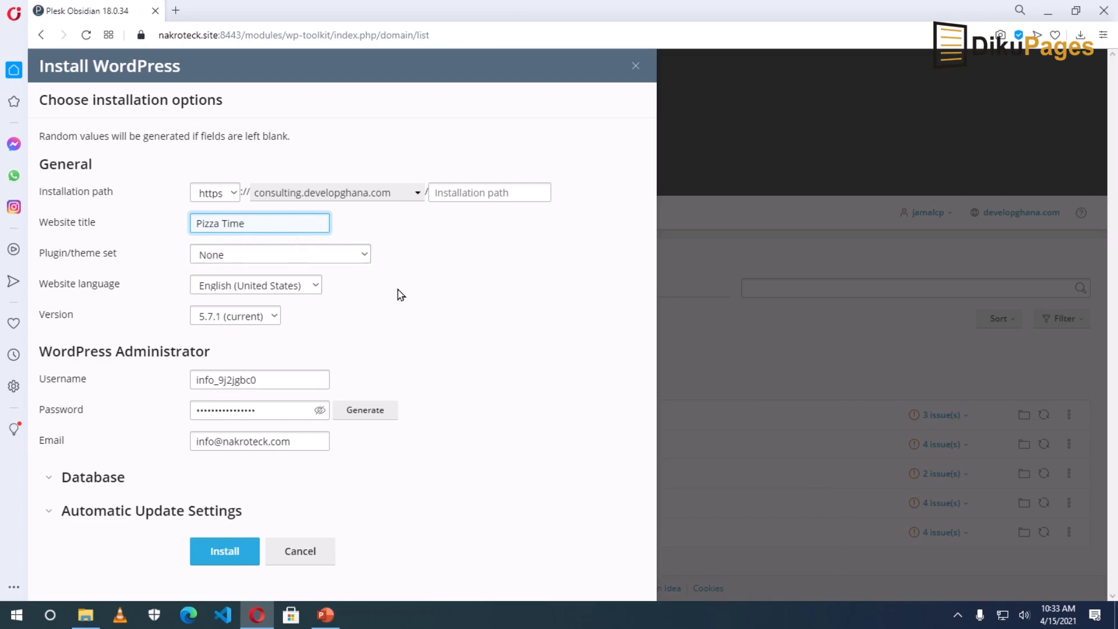
click(332, 259)
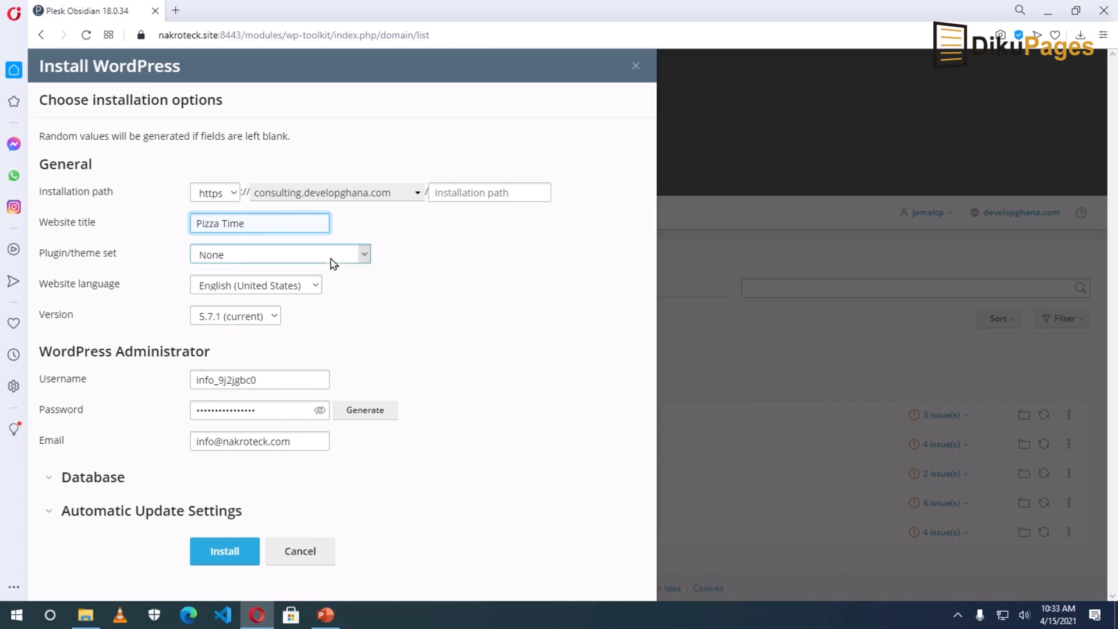
click(331, 261)
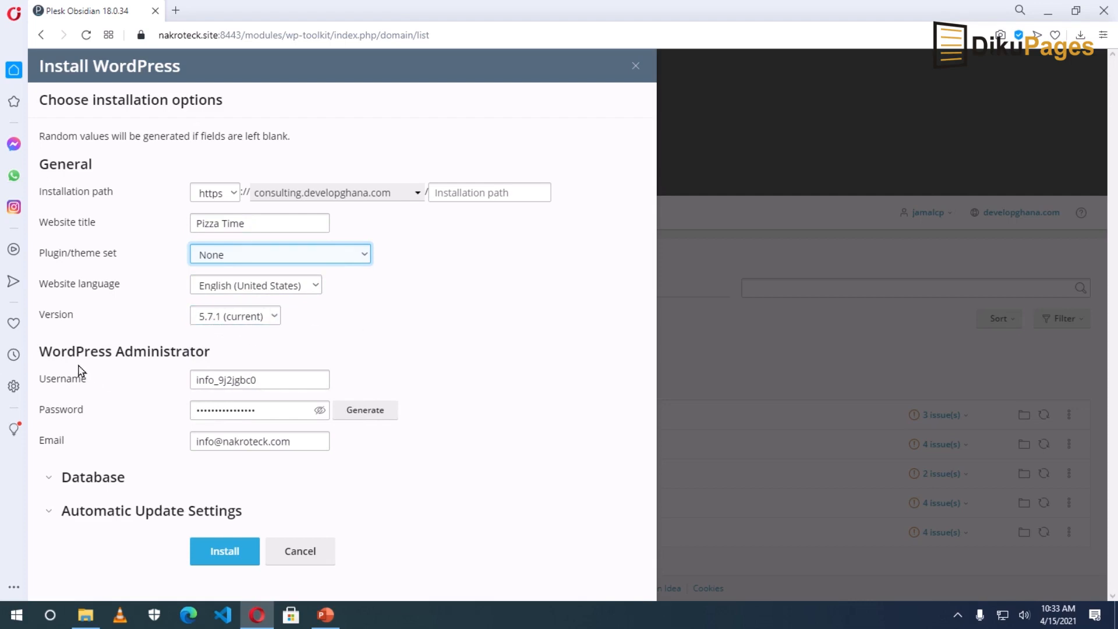
Replace the generated administrator username and enter a new administrator password.
drag(278, 383, 113, 388)
text(Webmaster)
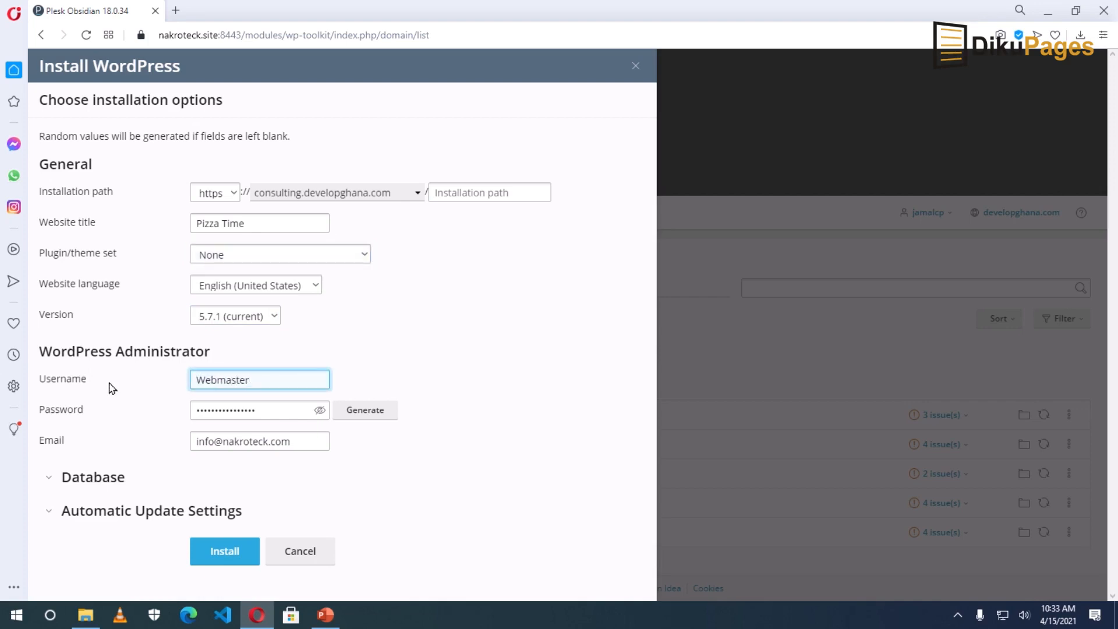
key(Tab)
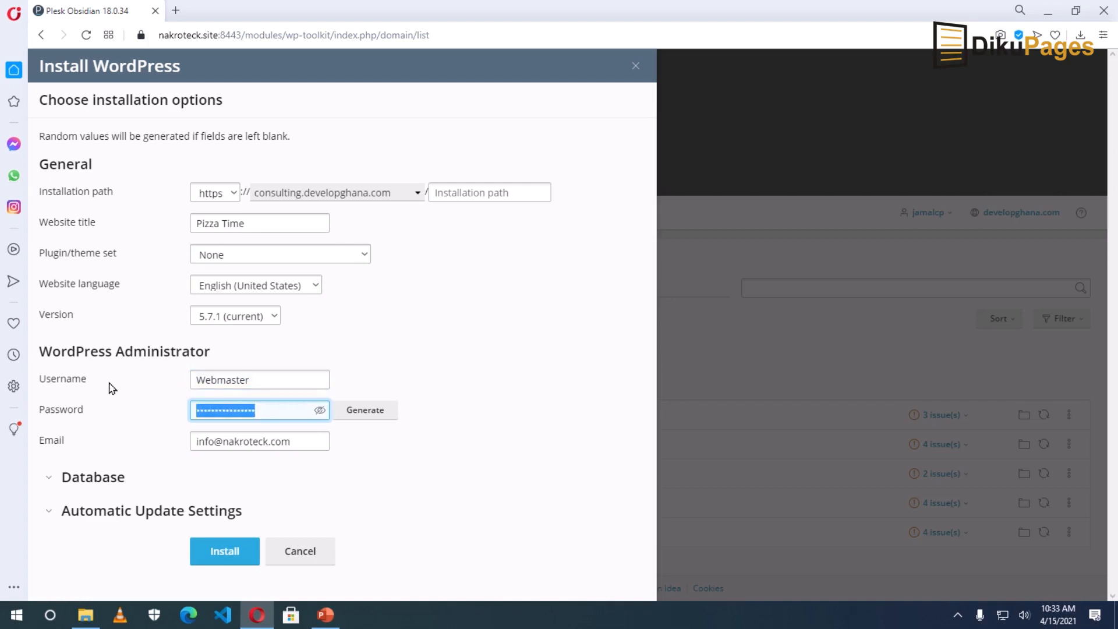
text(passwo)
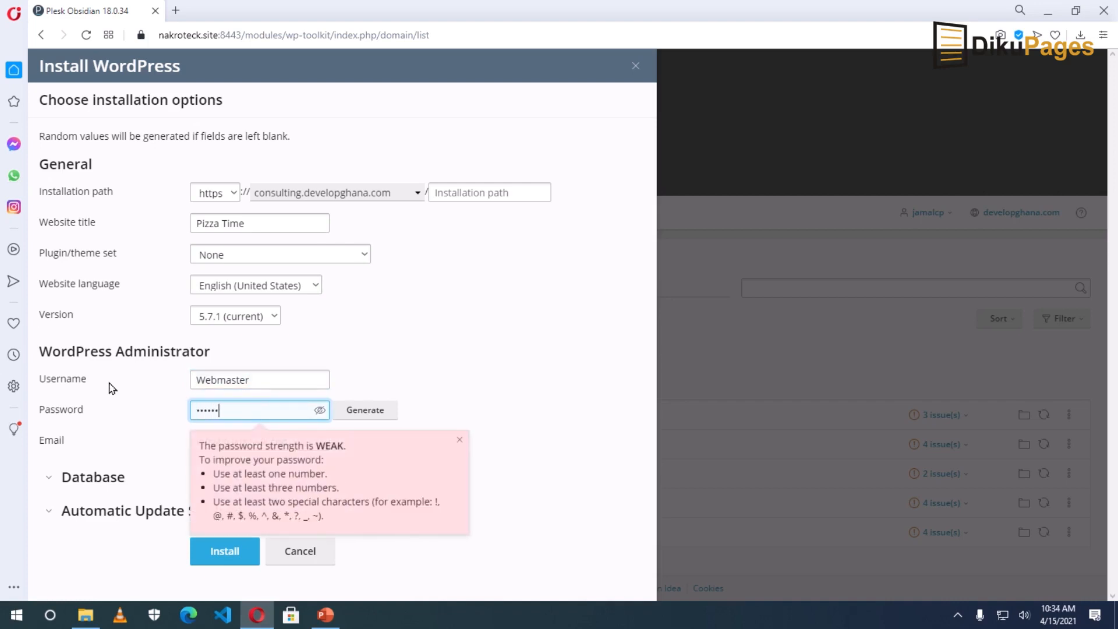
text(1234)
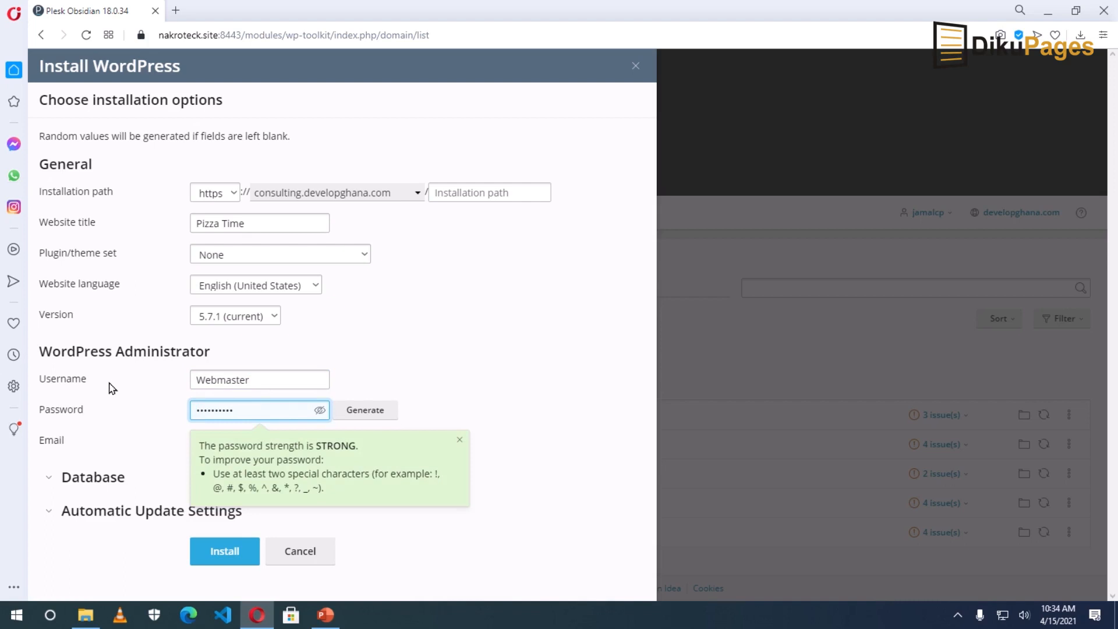
click(515, 365)
Replace the admin e-mail with the developghana.com address and expand Automatic Update Settings.
drag(307, 440, 134, 447)
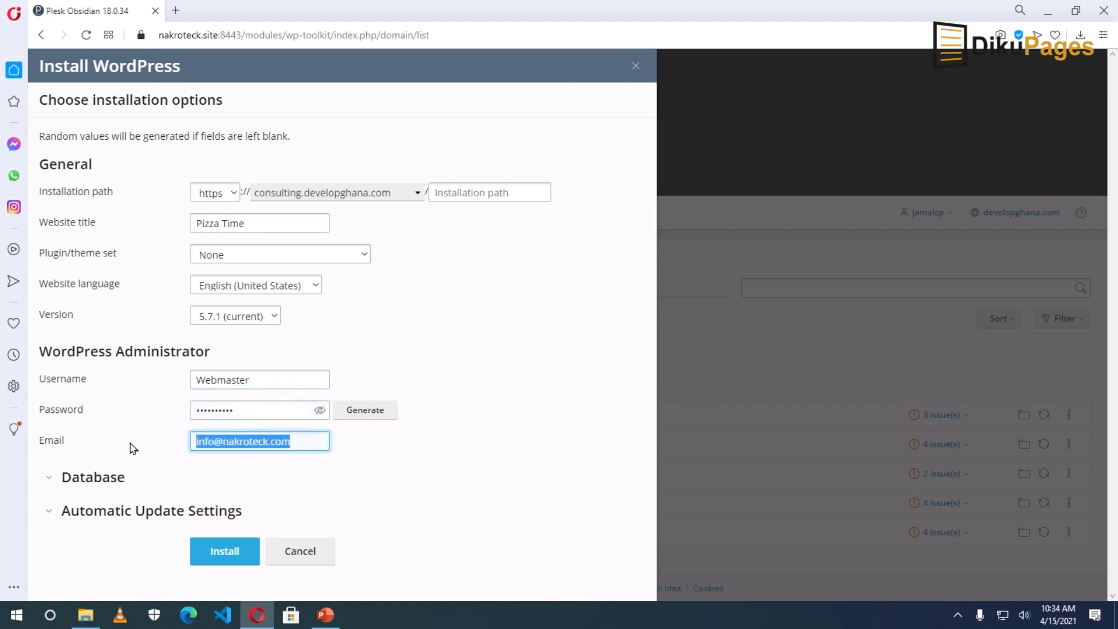
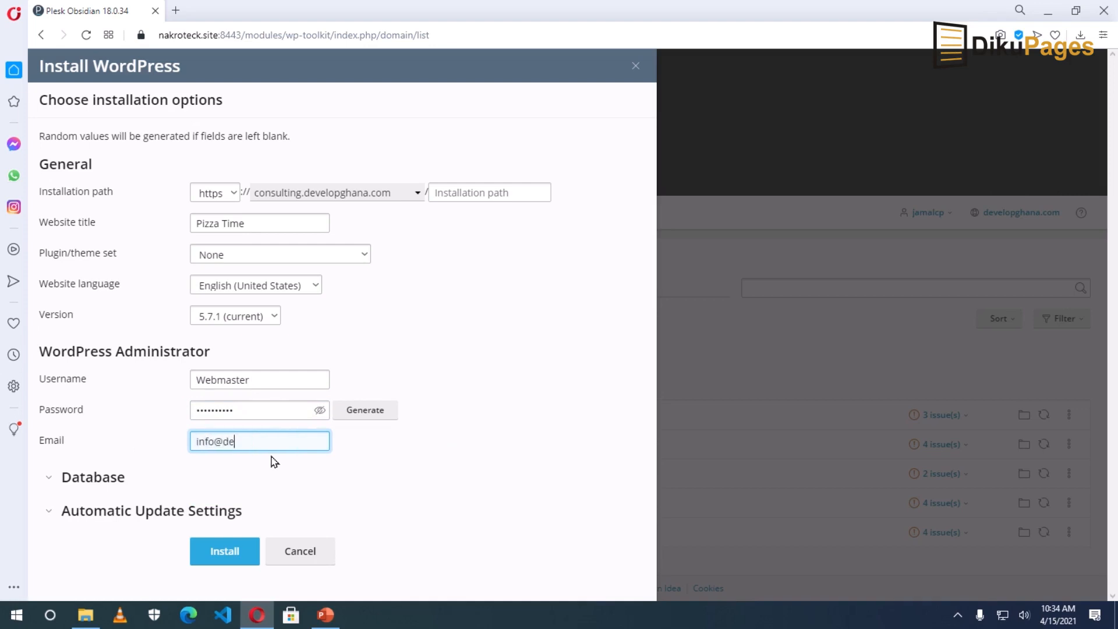
click(112, 514)
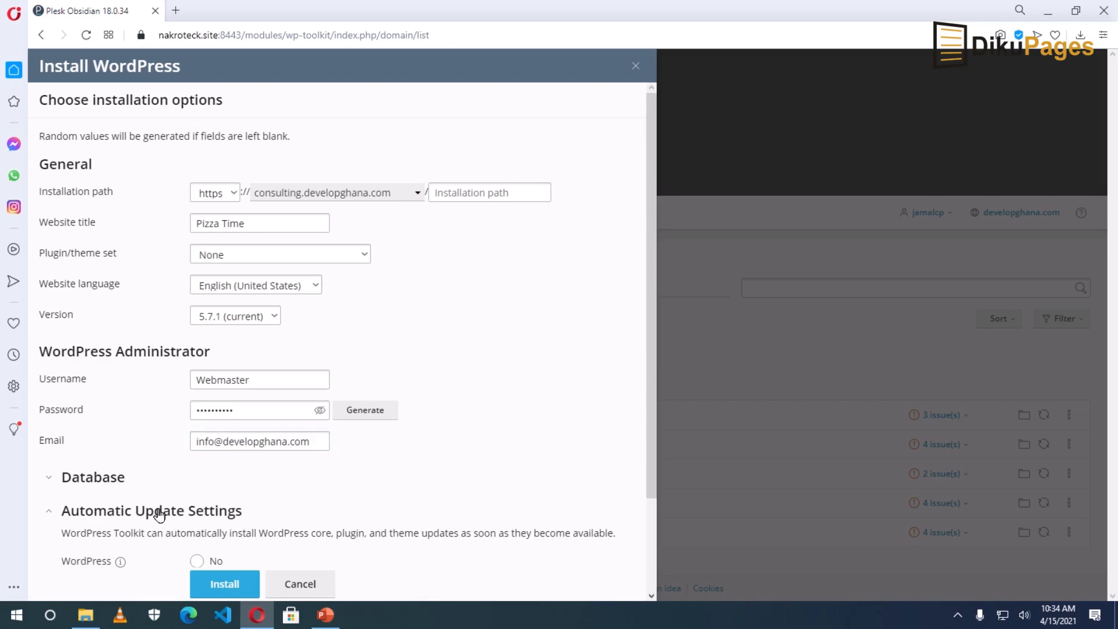
Set WordPress automatic updates to No and run the installation.
scroll(157, 514, down, 2)
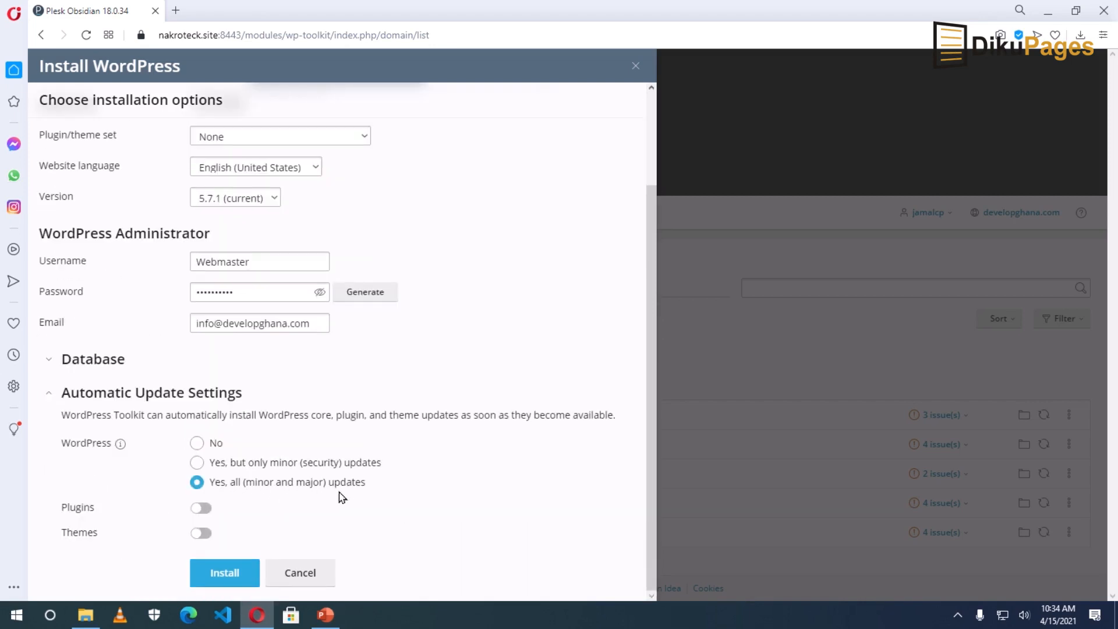
click(196, 444)
click(217, 576)
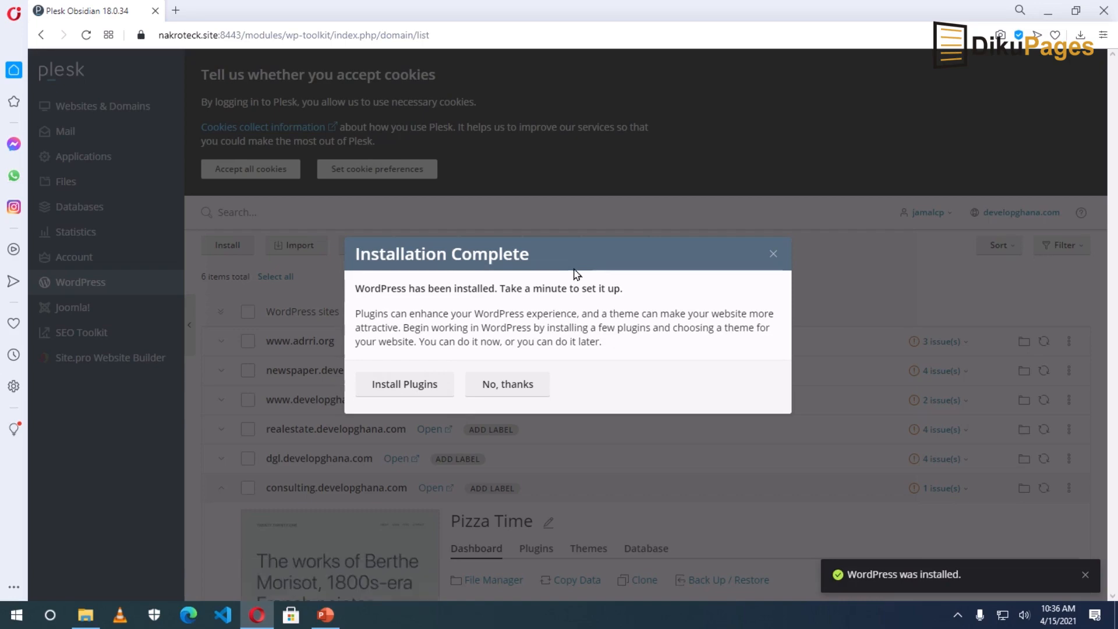
Decline the plugin offer and open the consulting.developghana.com front page in a new tab.
click(507, 389)
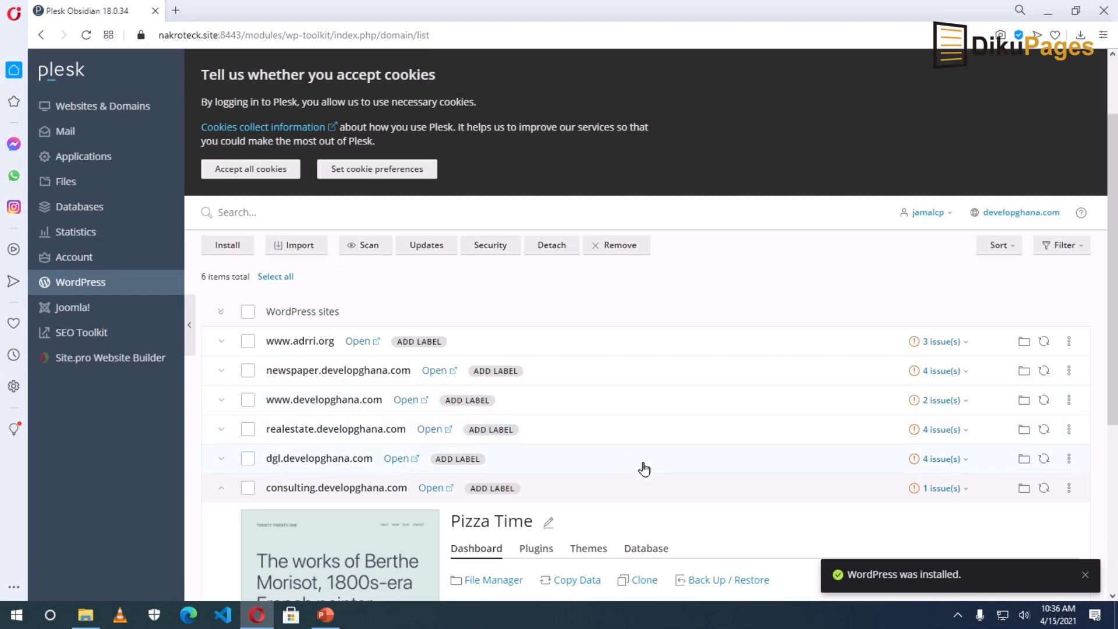
scroll(654, 476, down, 3)
scroll(654, 477, down, 2)
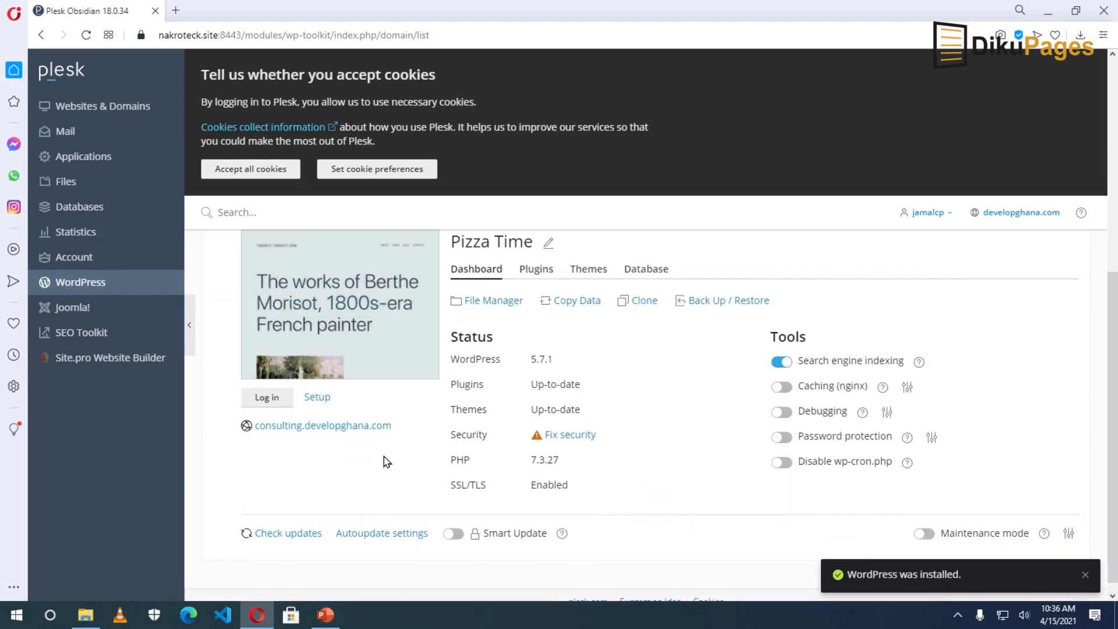
scroll(383, 457, up, 3)
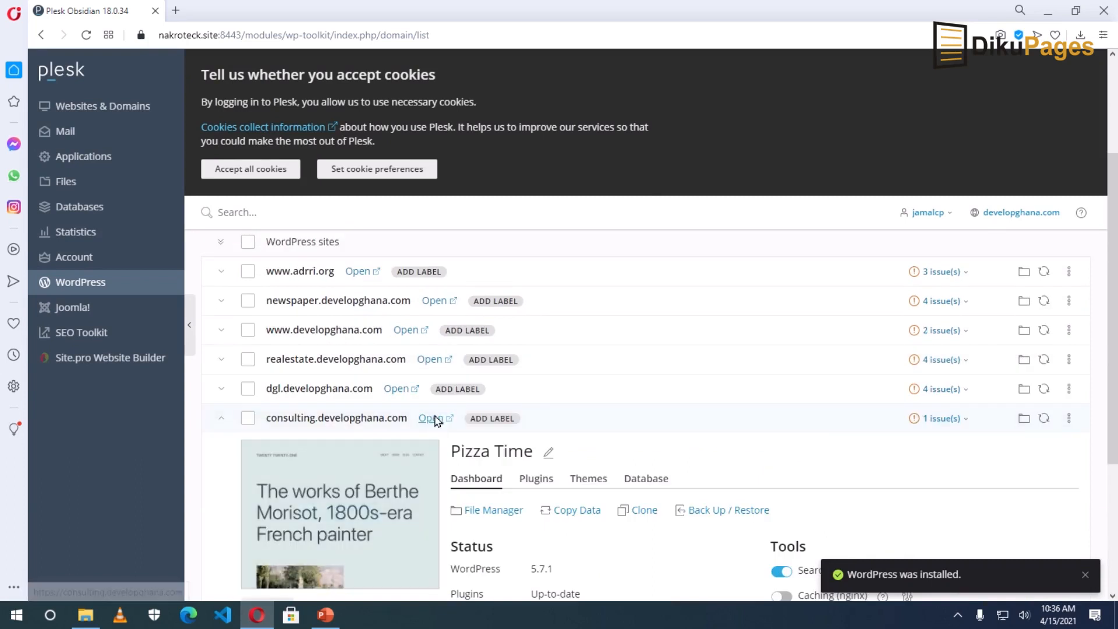
click(433, 419)
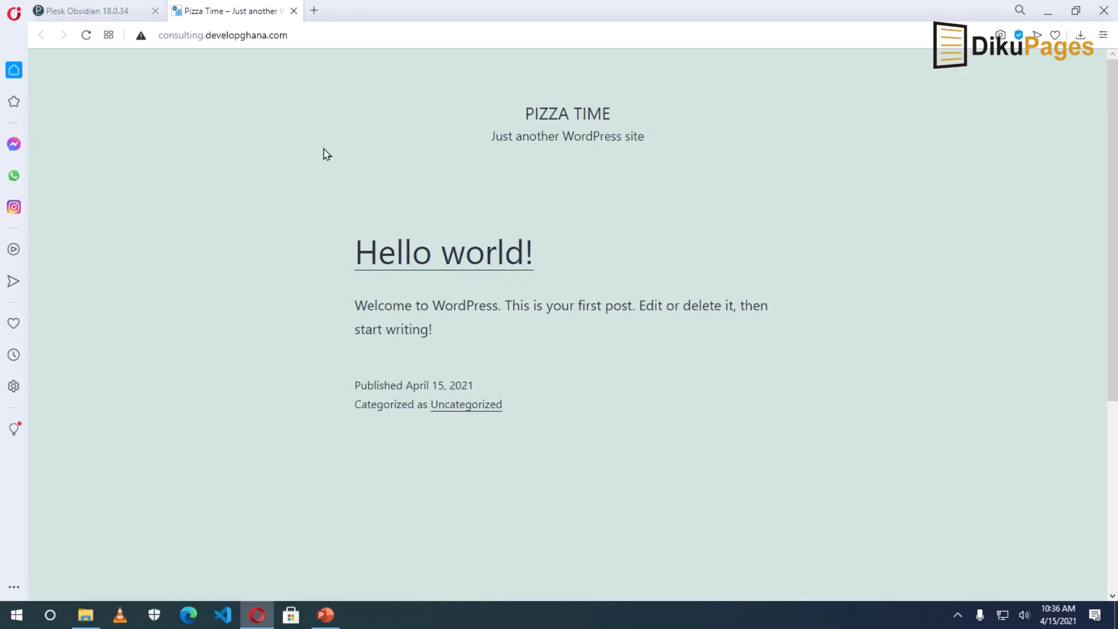
Load the site's login page by appending wp-admin to the address.
click(346, 35)
click(347, 35)
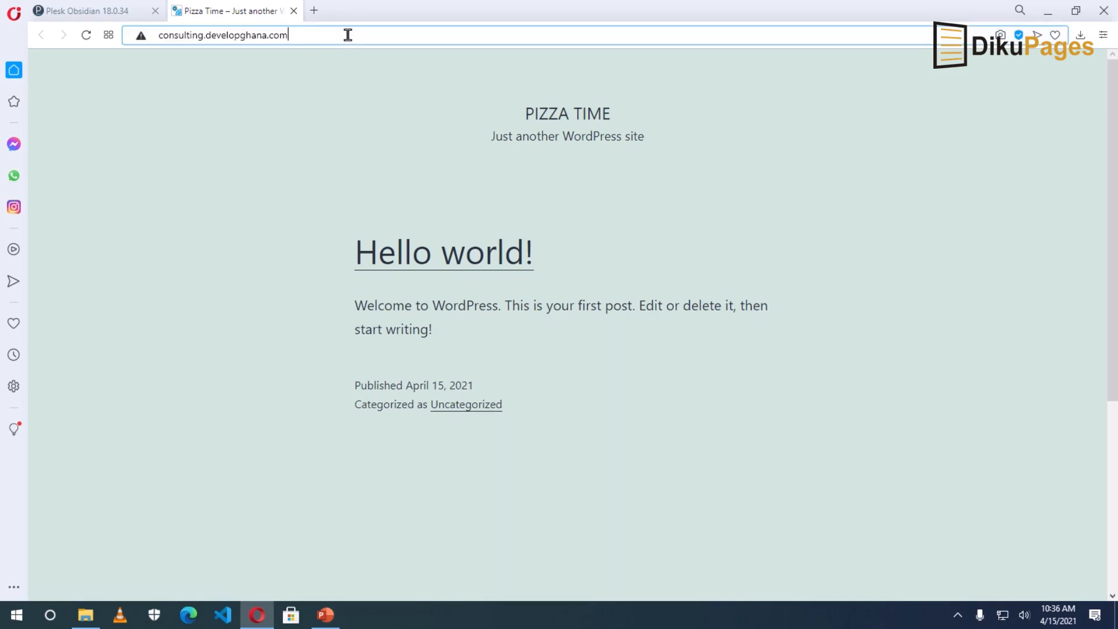
click(348, 35)
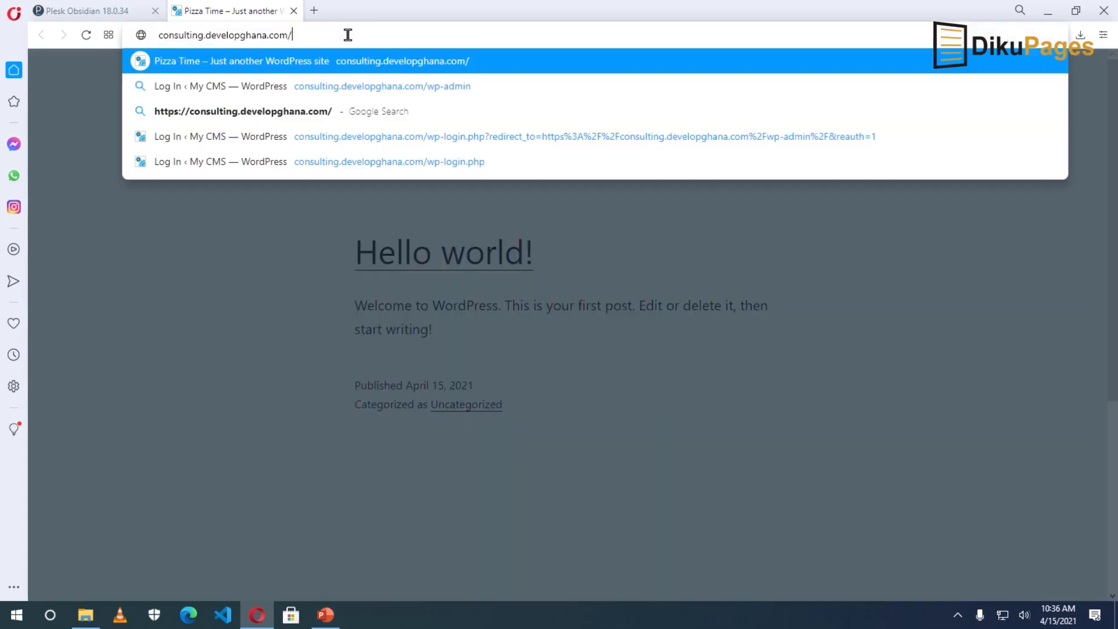
text(wp-admin)
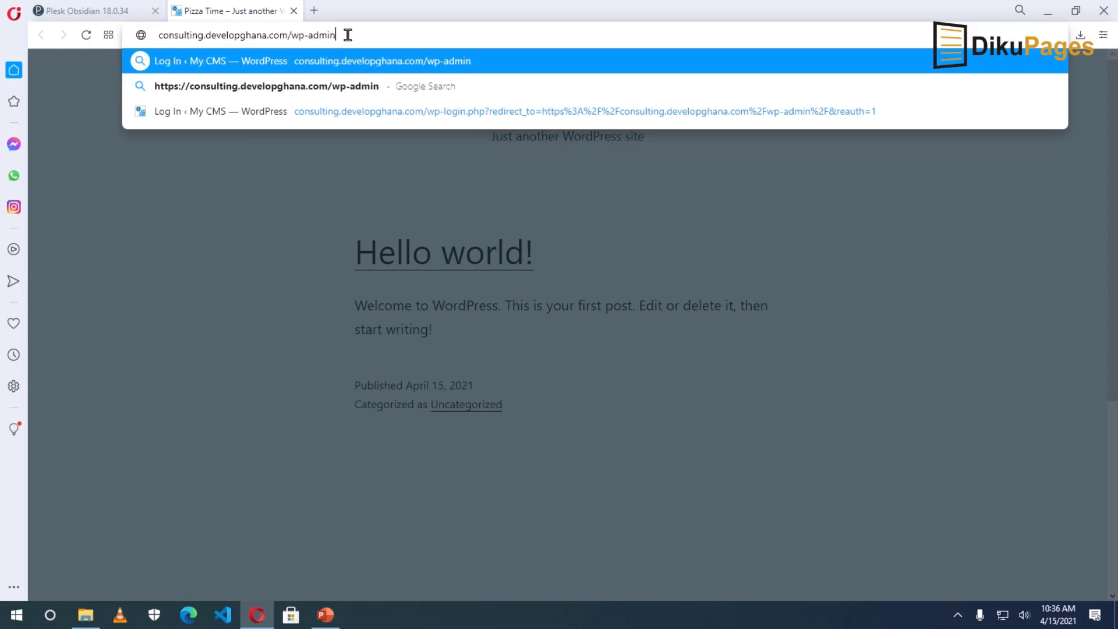
key(Return)
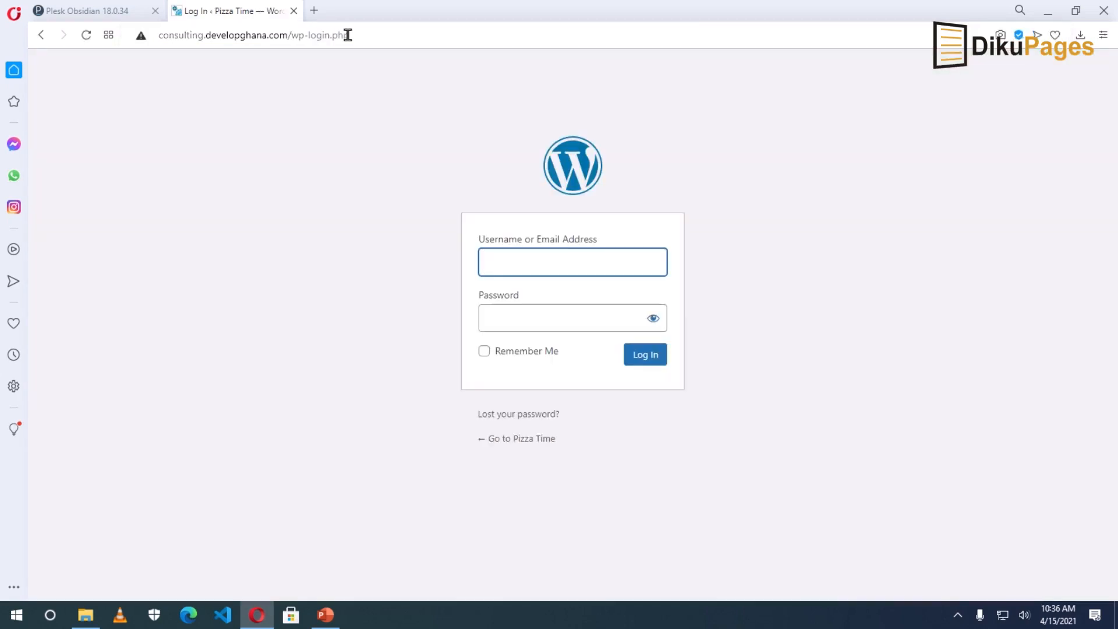
Log in with the administrator username and the account password.
text(Webmaster)
key(Tab)
text(••••••••••)
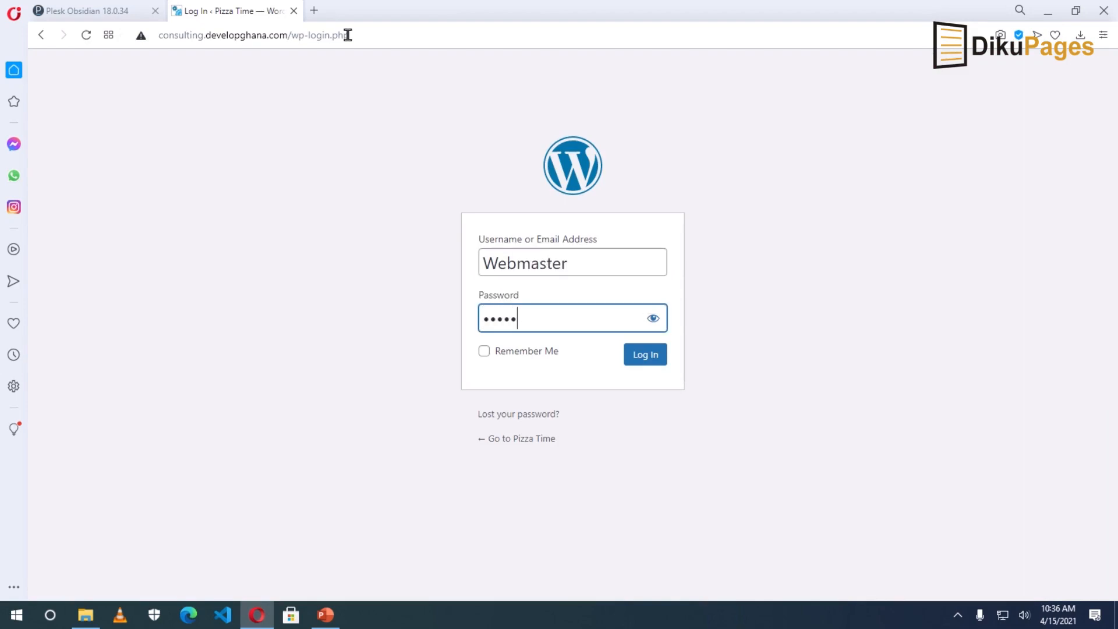
key(Return)
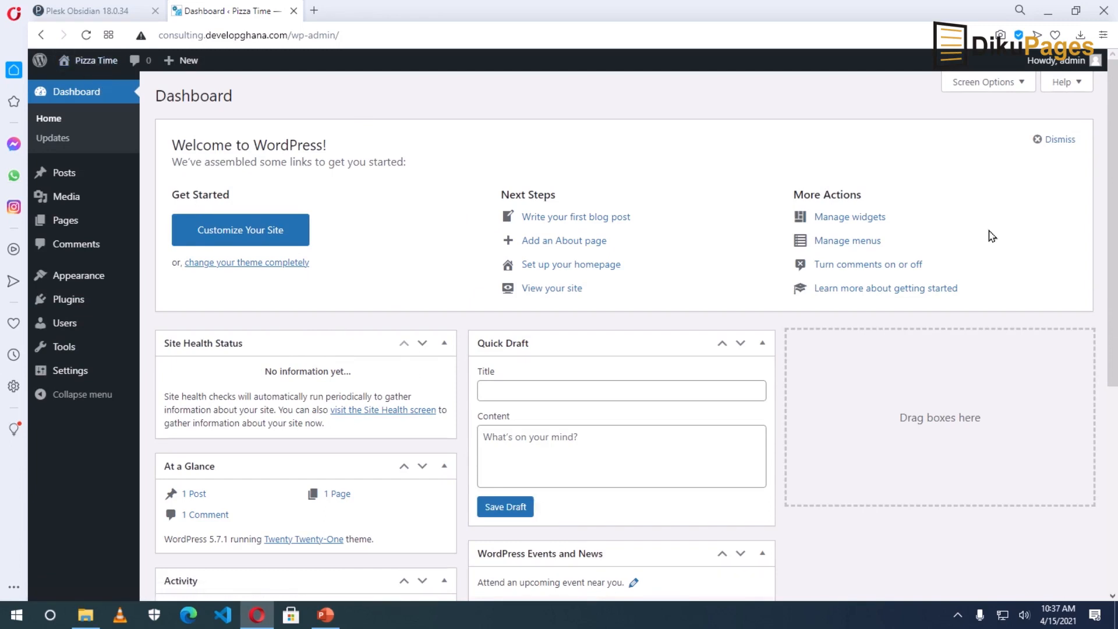
Uncheck Welcome, Events and News, Quick Draft, Activity, At a Glance and Site Health Status in Screen Options.
click(1020, 82)
click(604, 142)
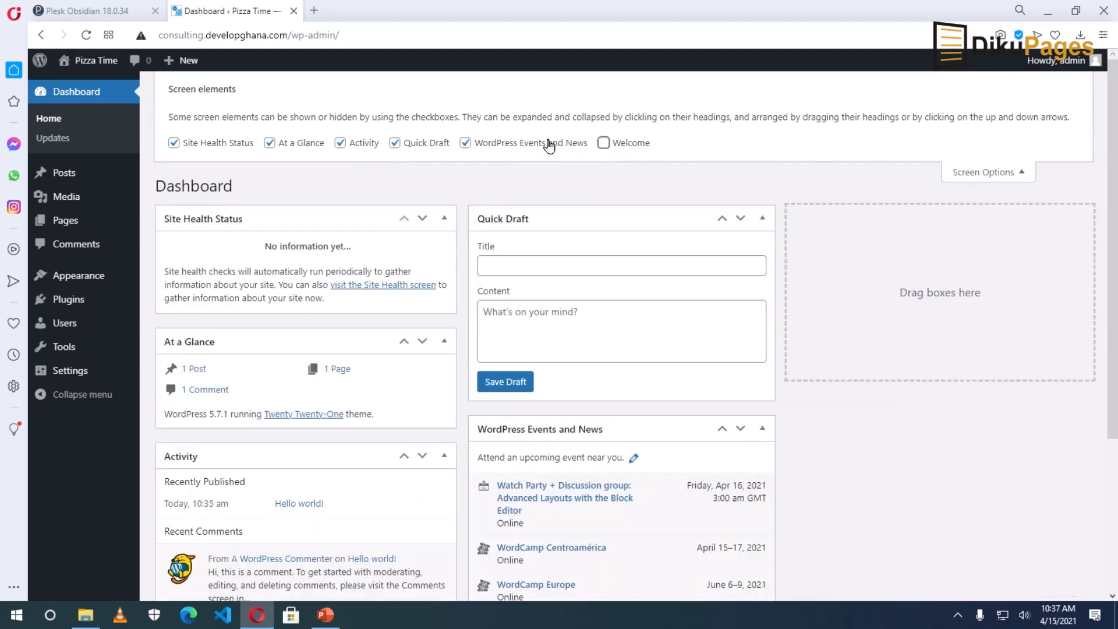
click(465, 142)
click(397, 142)
click(358, 143)
click(298, 143)
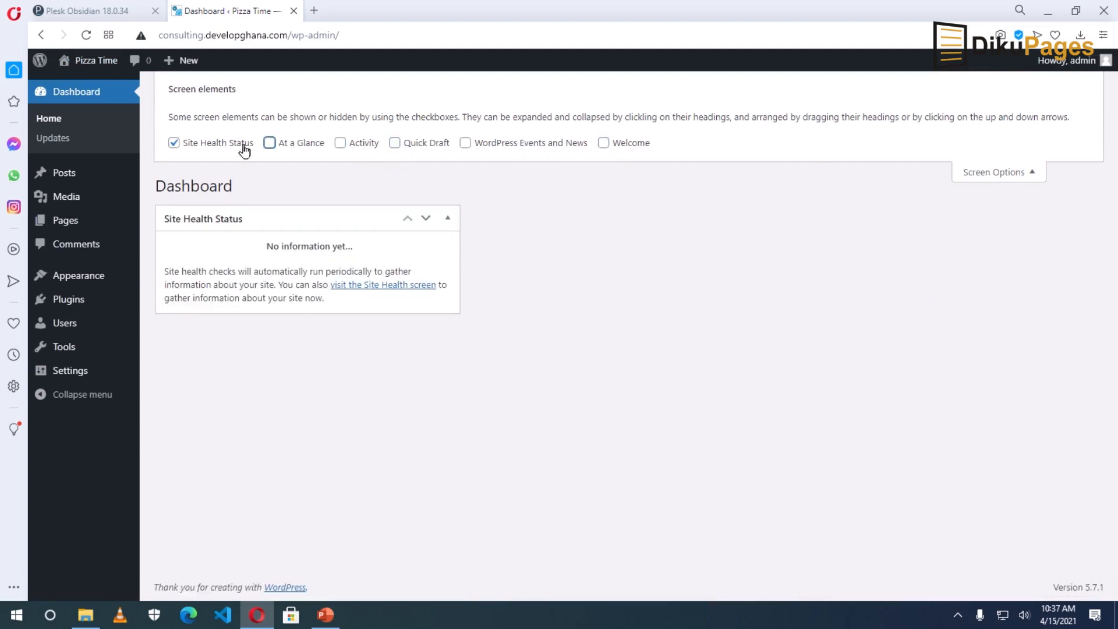
click(235, 144)
click(1028, 173)
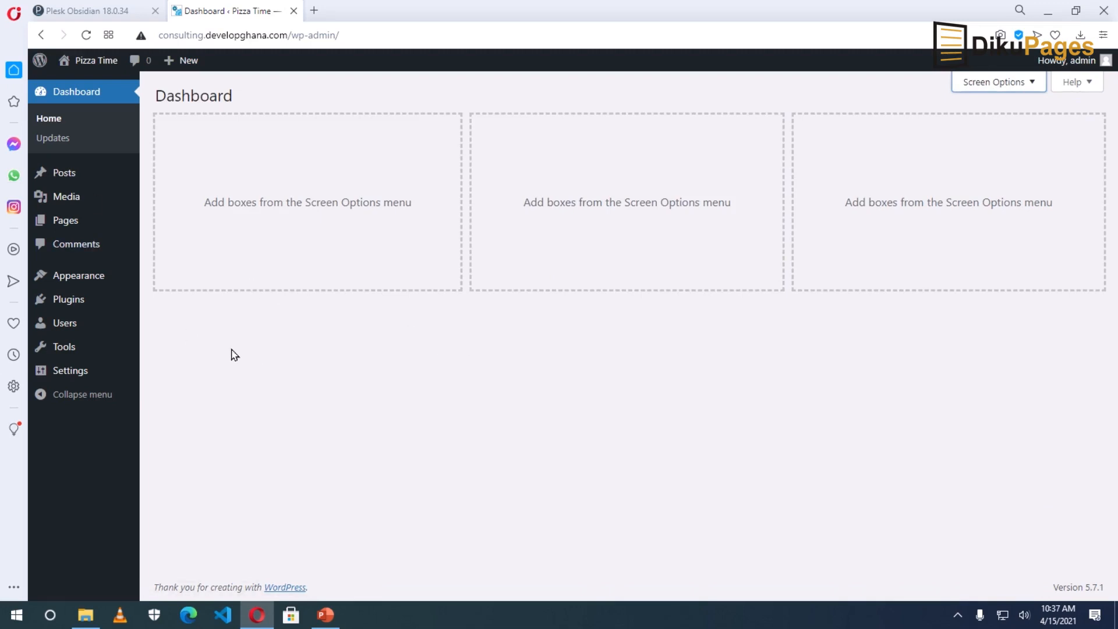
In Settings > General, change the site title to 'Develop Ghana Consulting'.
mouse_move(79, 371)
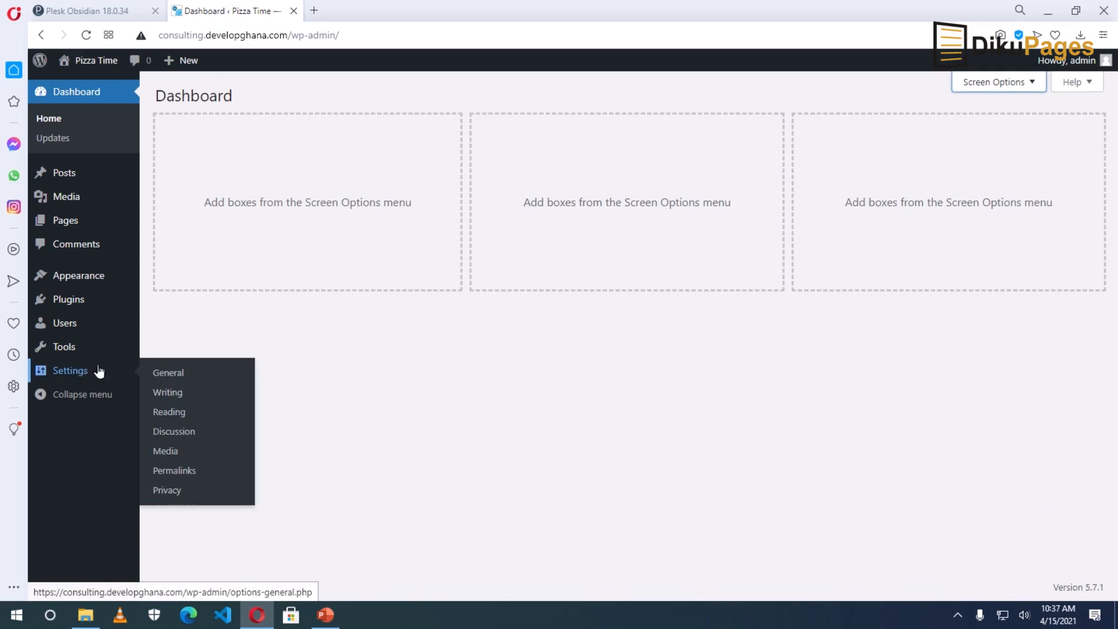
click(179, 374)
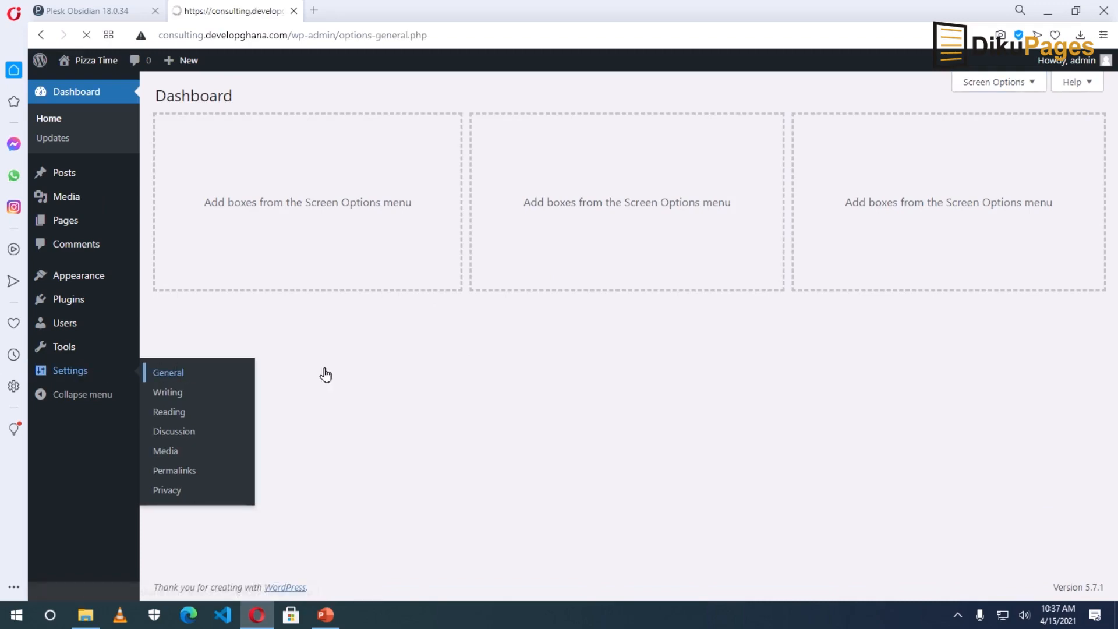
drag(411, 138, 194, 147)
text(Develop Ghana Consulting)
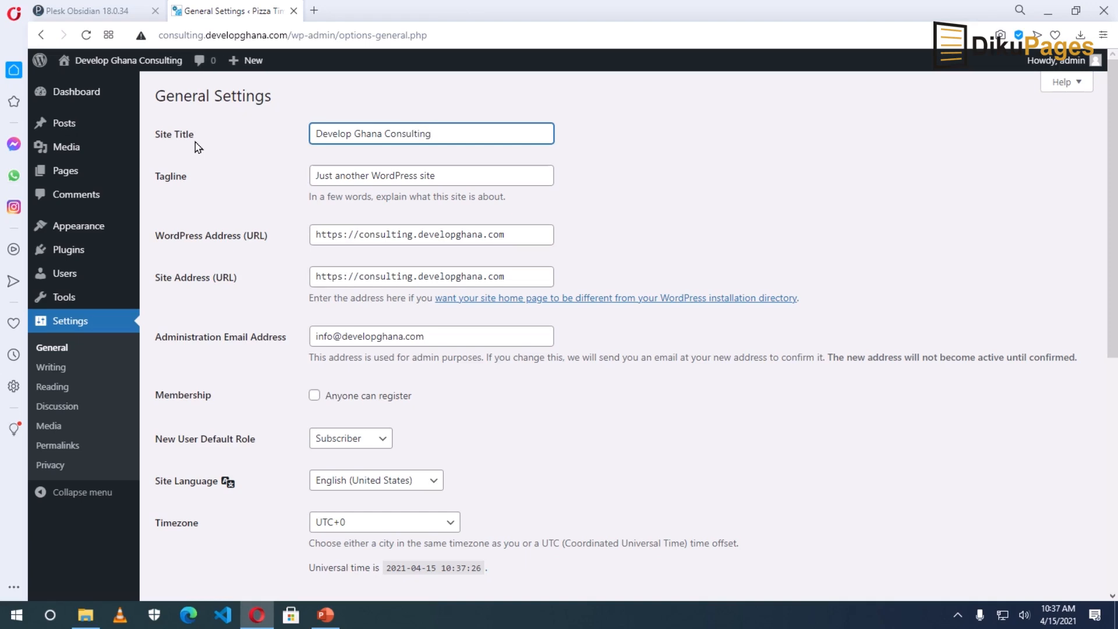
Set the tagline to 'Development with Partnership' and save the general settings.
drag(434, 174, 276, 182)
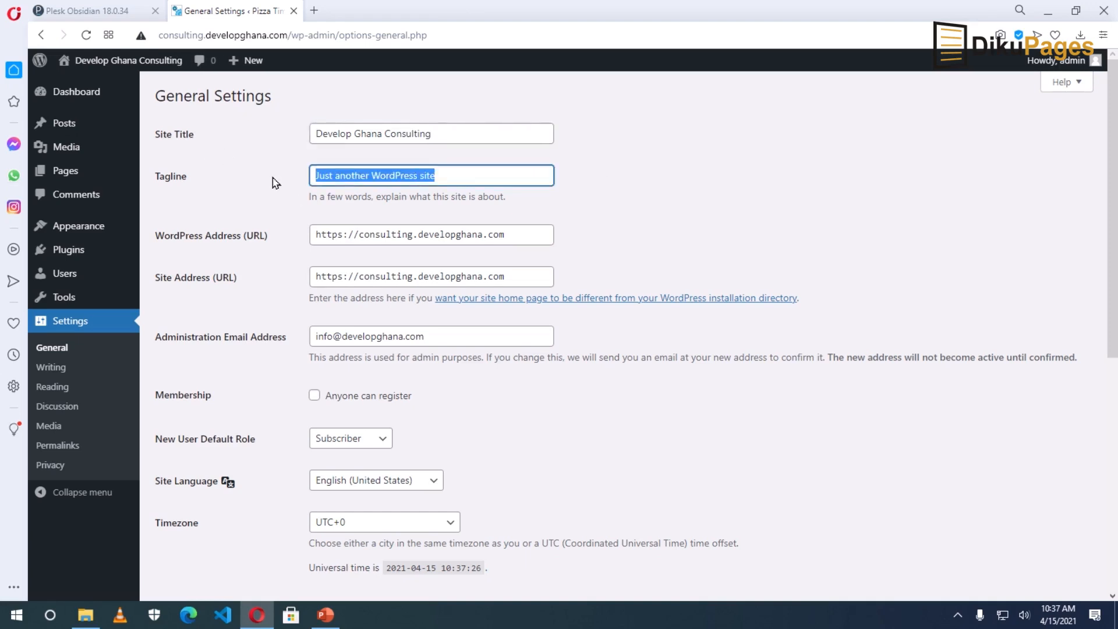
text(Devel)
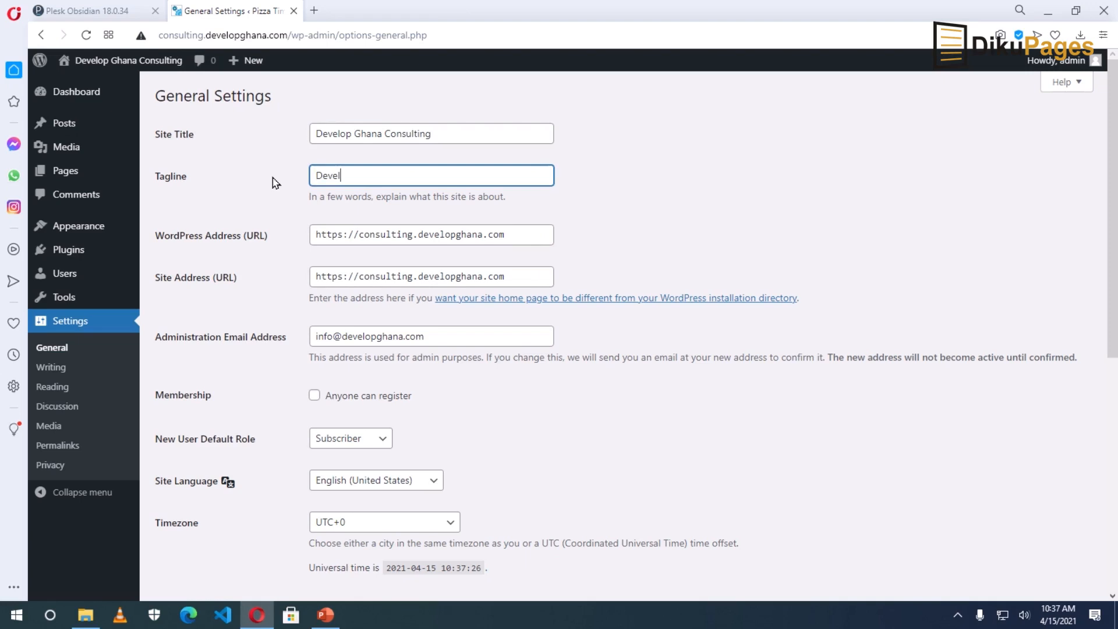
text(opment with Partnership)
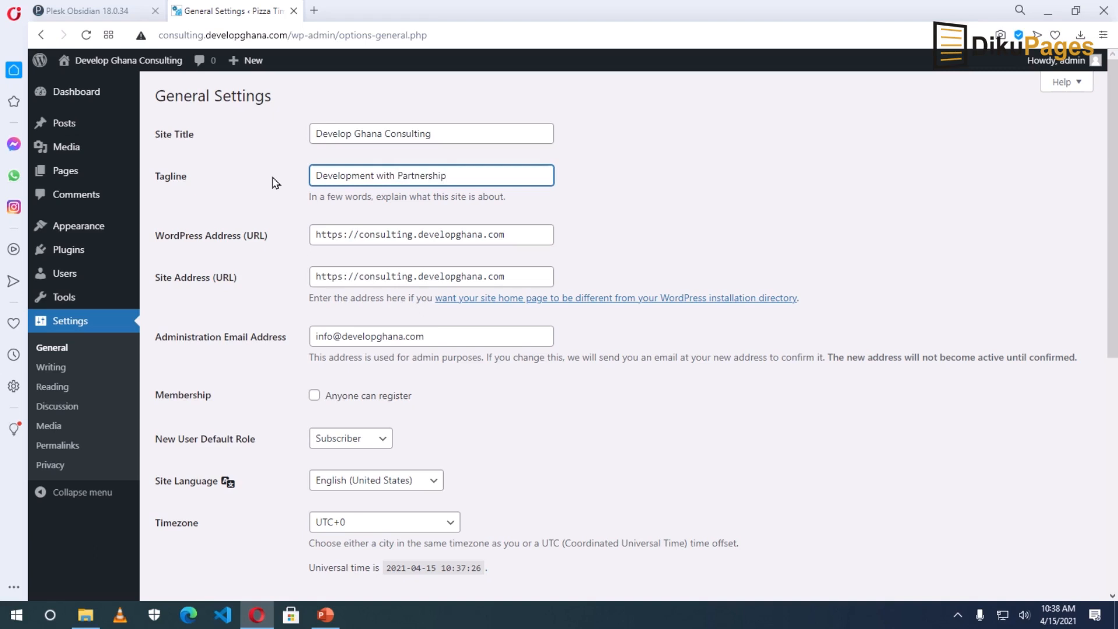
scroll(474, 424, down, 7)
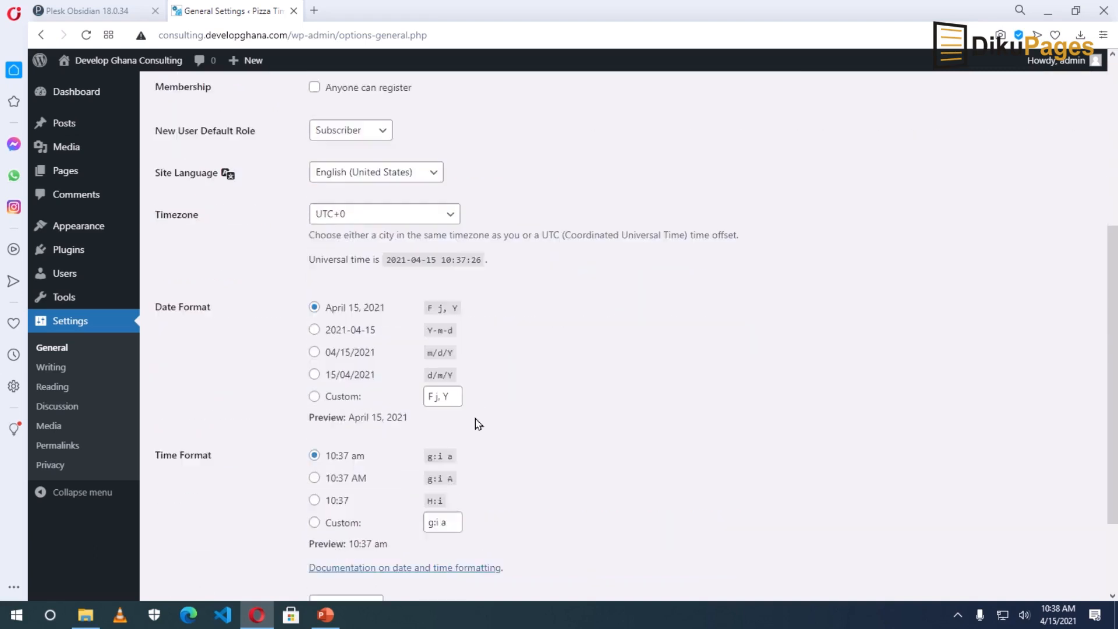
click(190, 531)
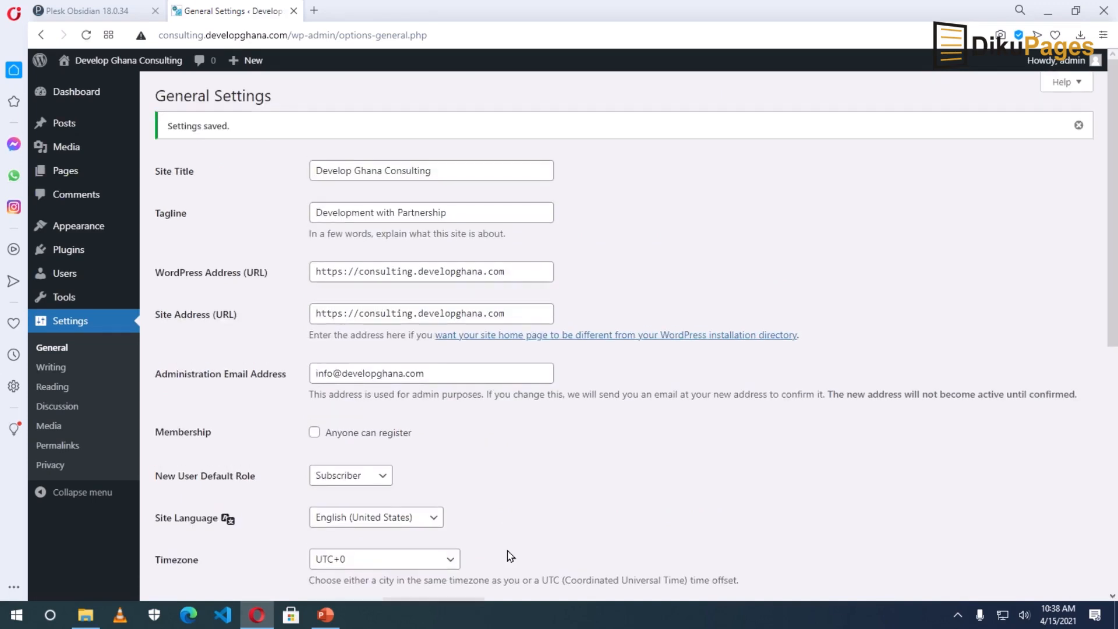
click(61, 447)
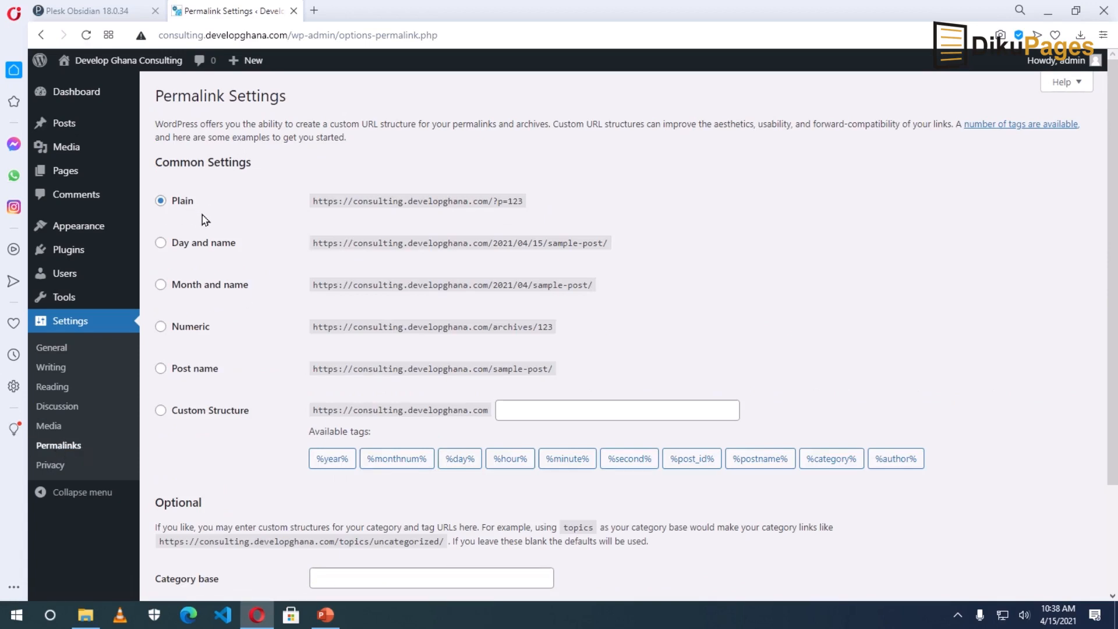
Choose the Post name permalink structure (/%postname%/) and save it.
click(174, 370)
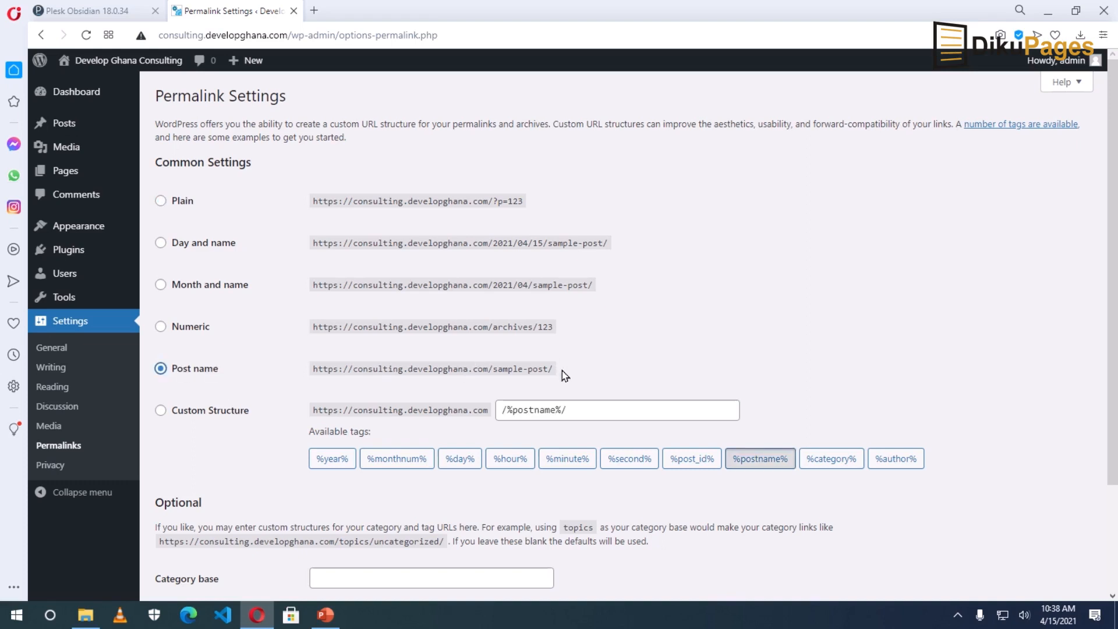
scroll(578, 375, down, 3)
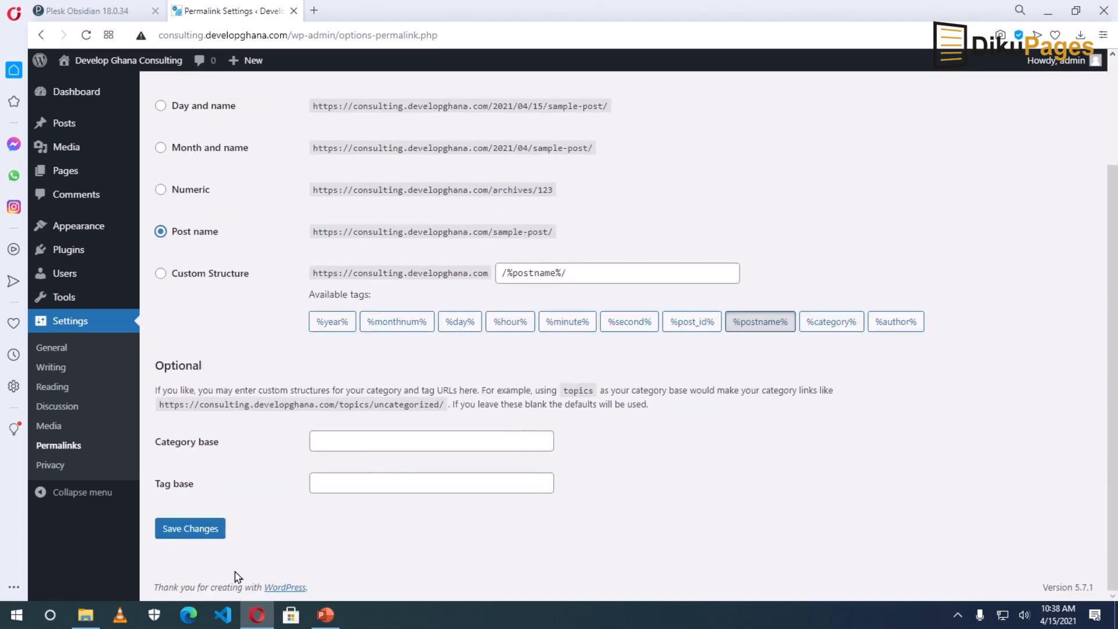
click(177, 530)
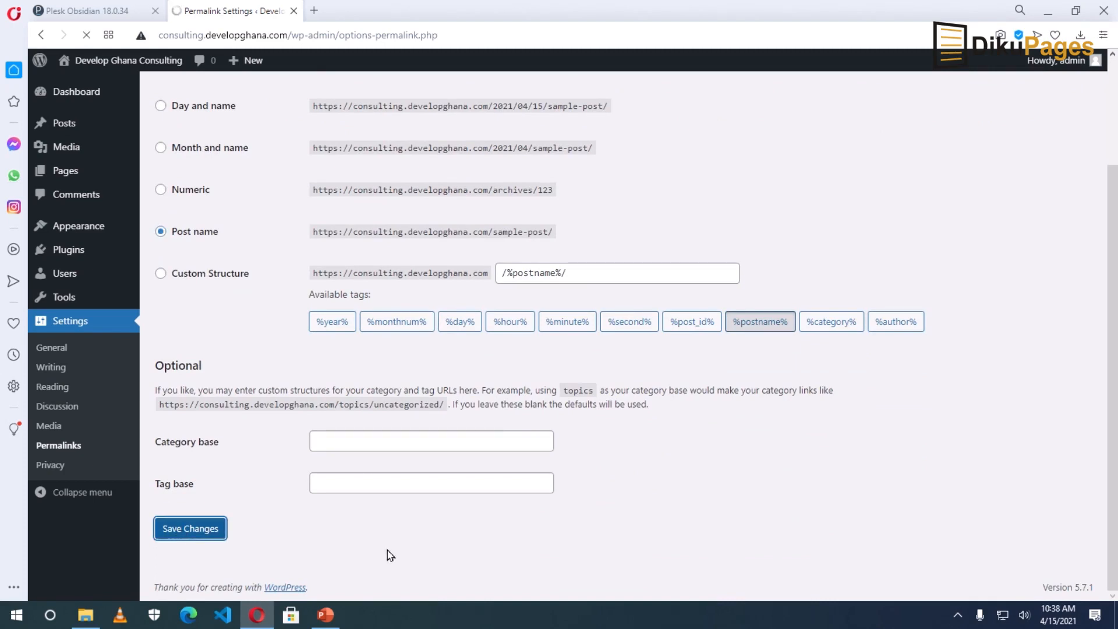